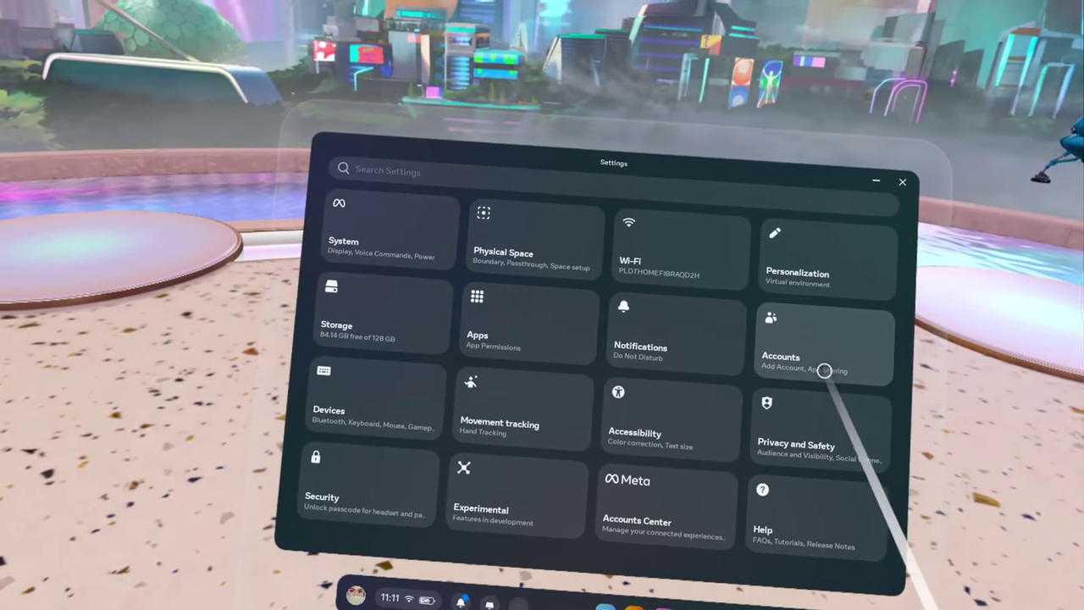
Open the Accounts settings on the headset
click(815, 359)
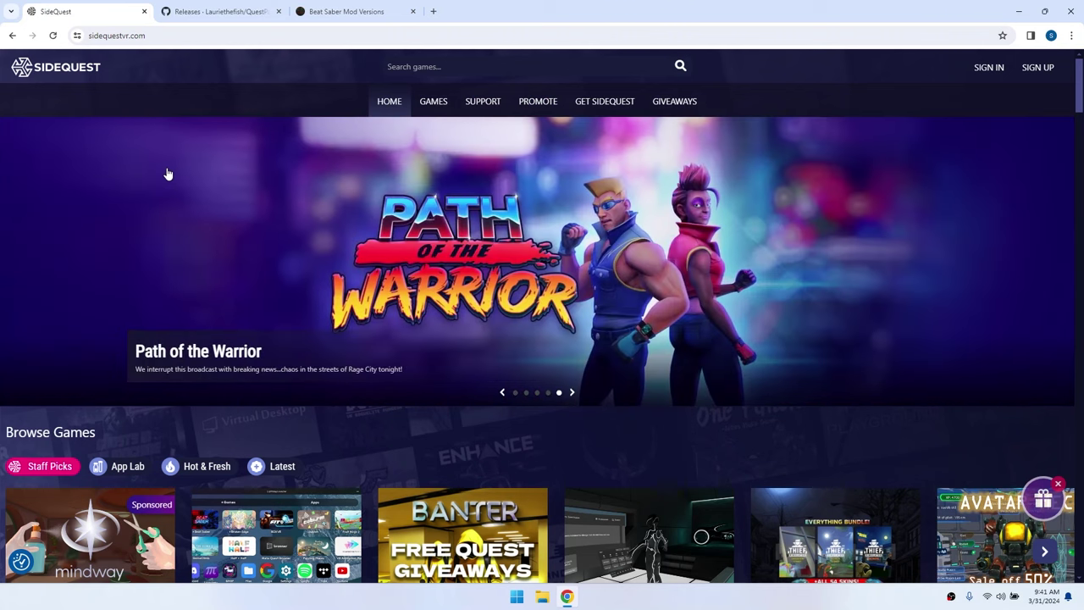
Download the SideQuest Advanced Installer for Windows 10 x64 from the Get SideQuest page and launch the setup file
click(625, 110)
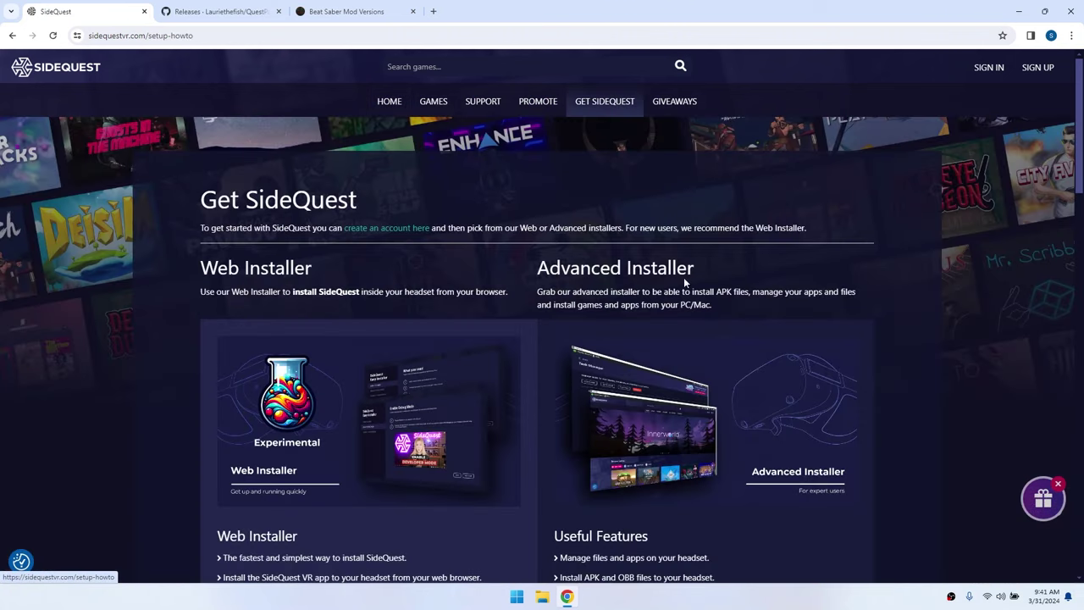
scroll(803, 369, down, 3)
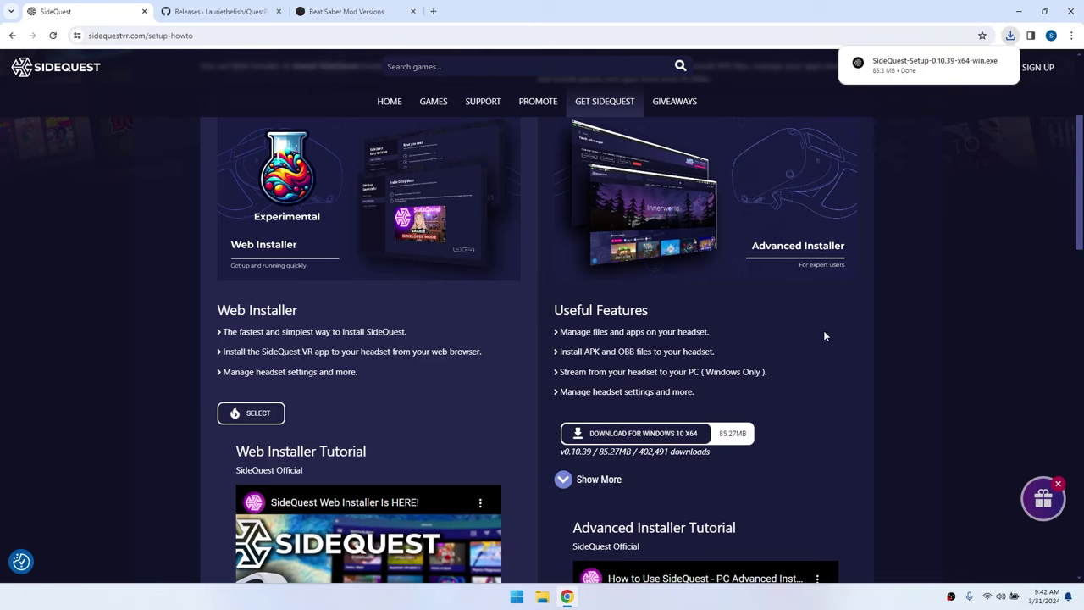
click(948, 64)
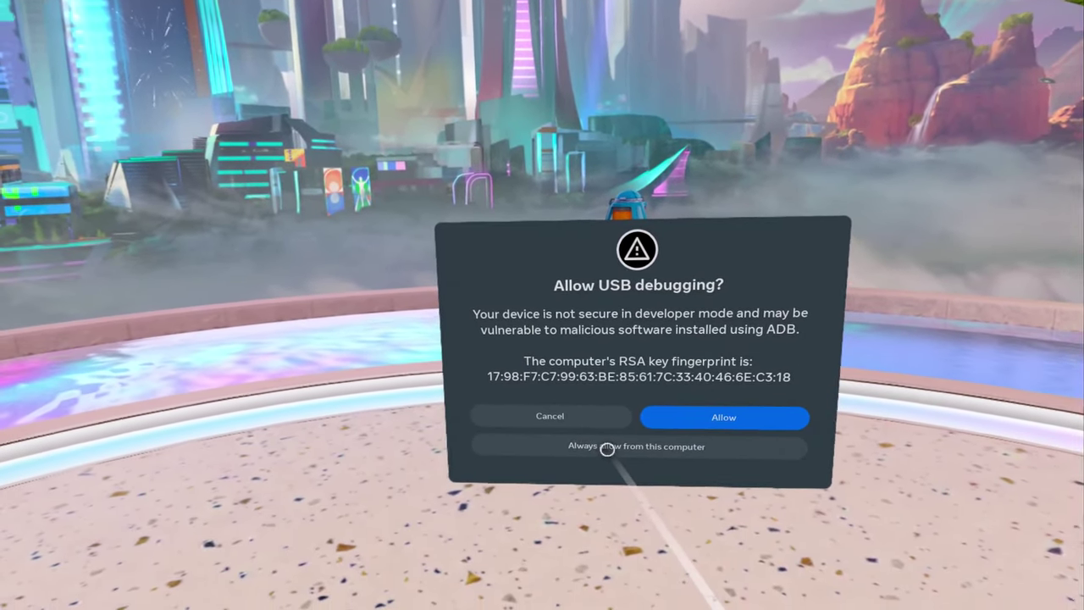
Allow USB debugging on the headset and always trust this computer
click(601, 455)
click(719, 424)
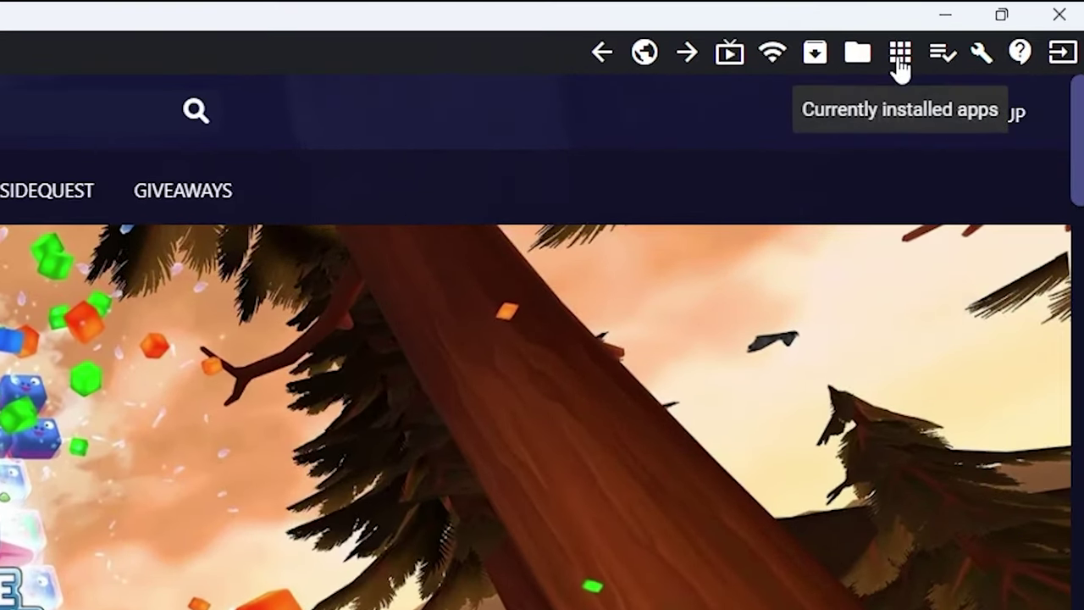
In SideQuest, back up Beat Saber's game data from the list of installed apps
click(899, 53)
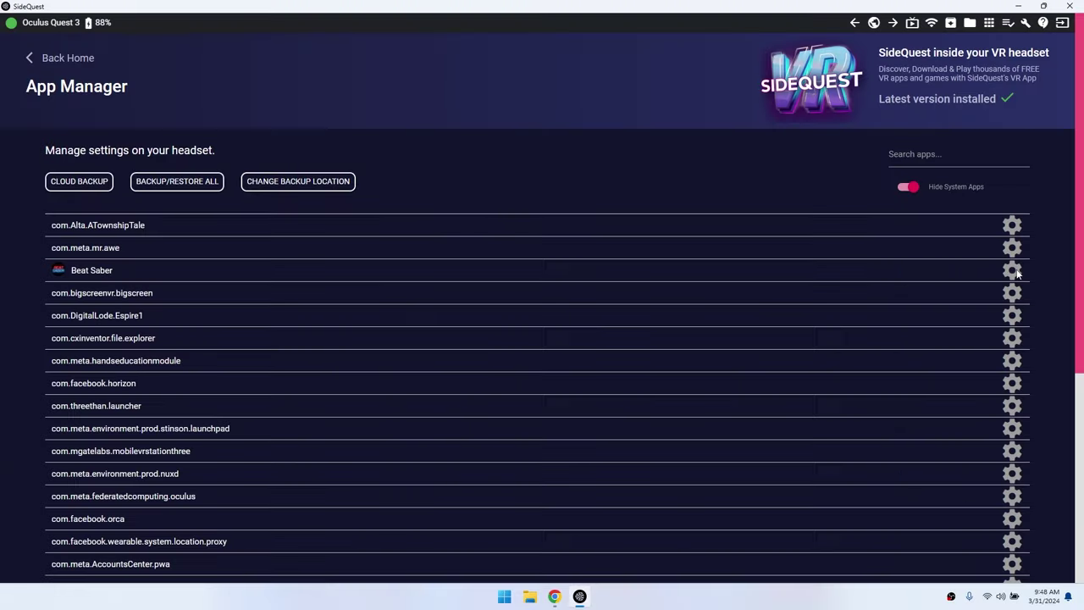
click(927, 283)
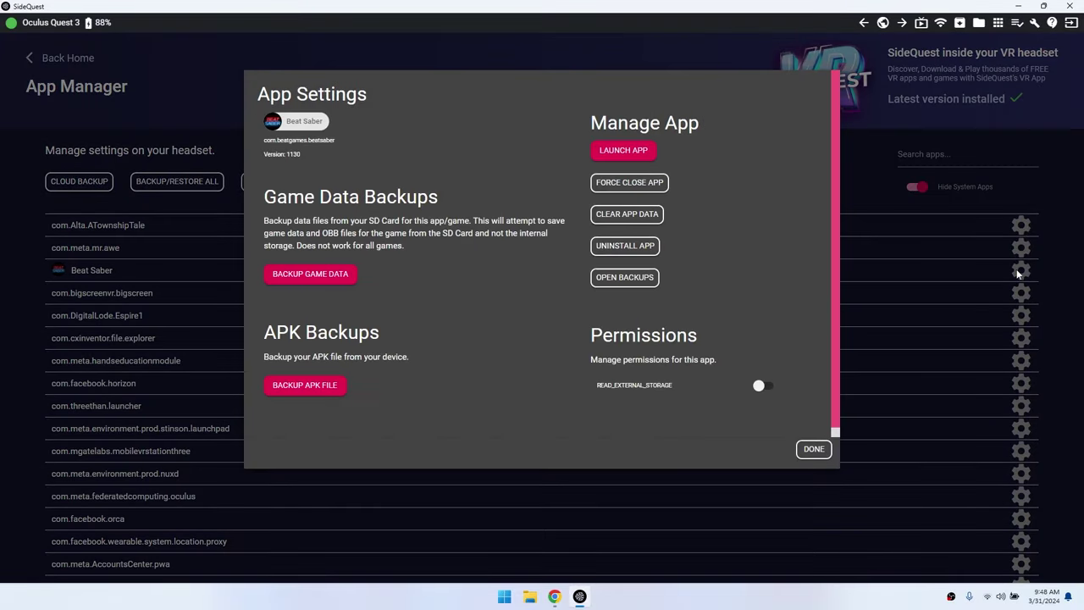
click(296, 284)
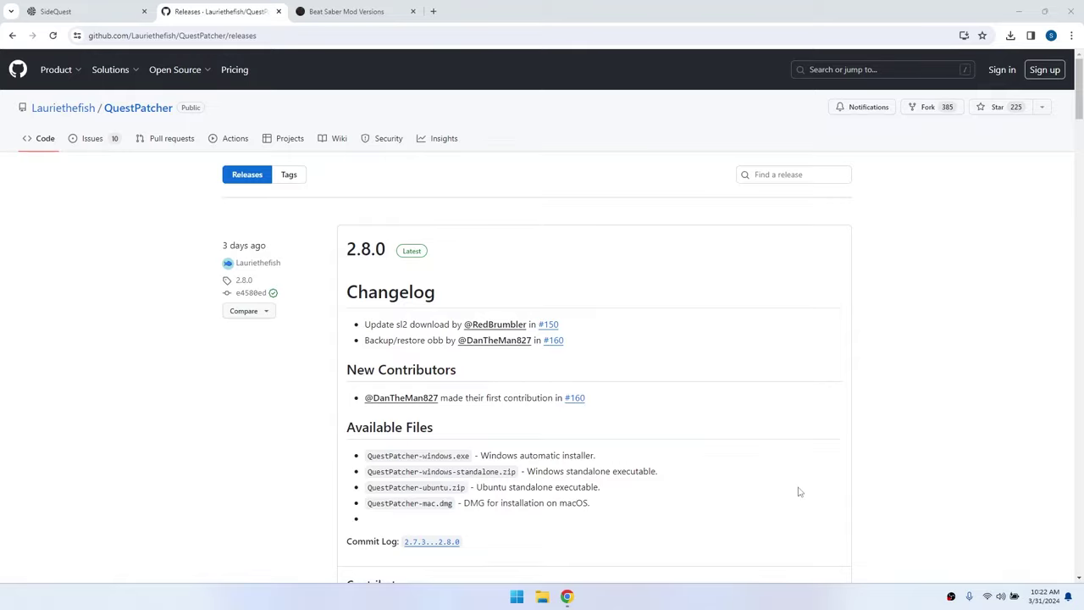
Download QuestPatcher-windows.exe from the 2.8.0 release assets and run it despite the SmartScreen warning
scroll(799, 489, down, 4)
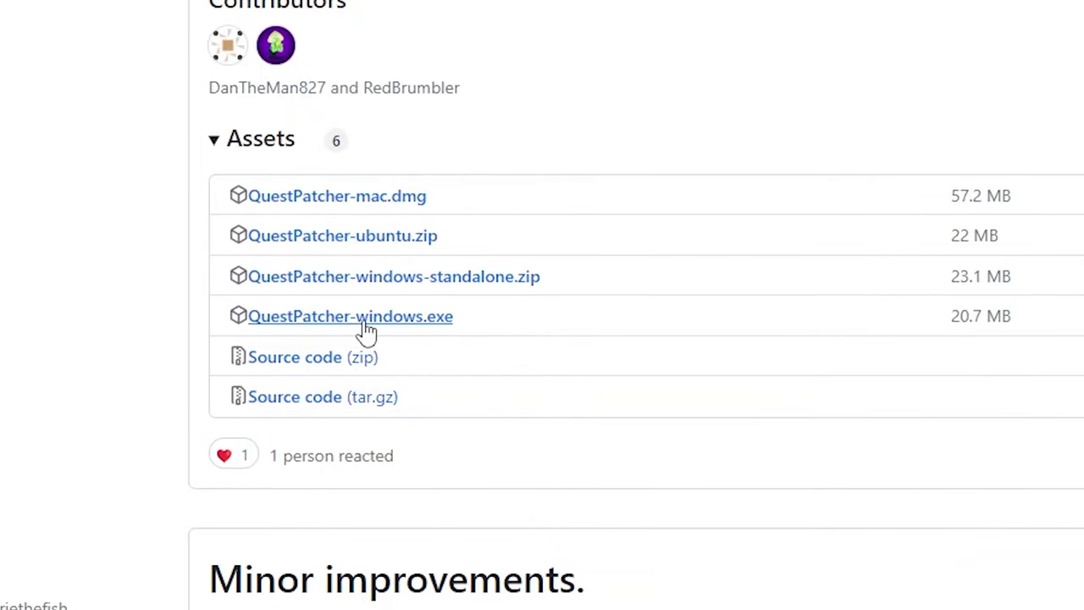
click(365, 322)
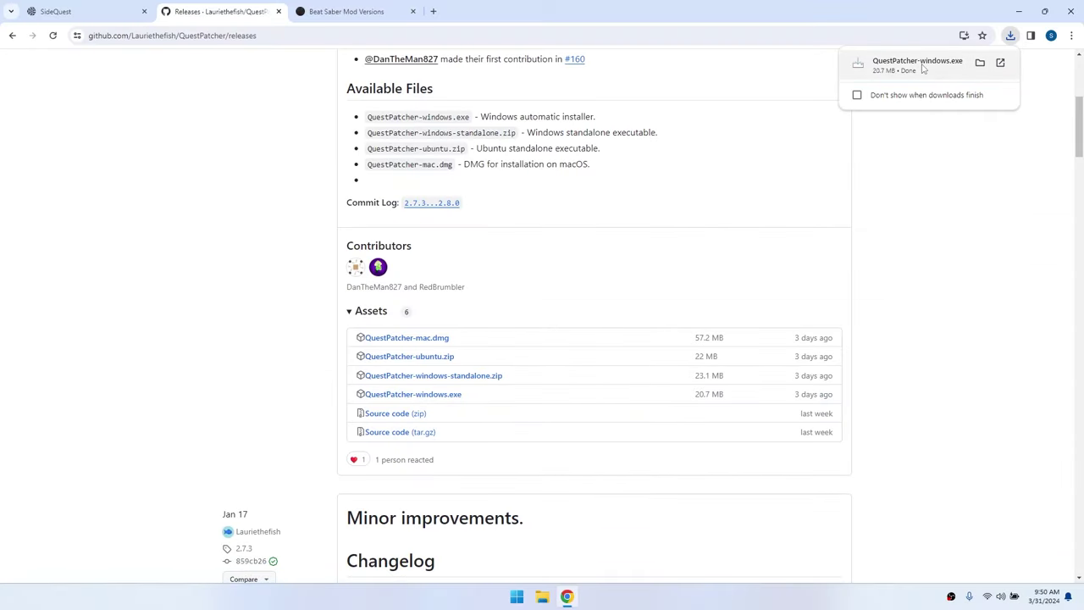
click(922, 70)
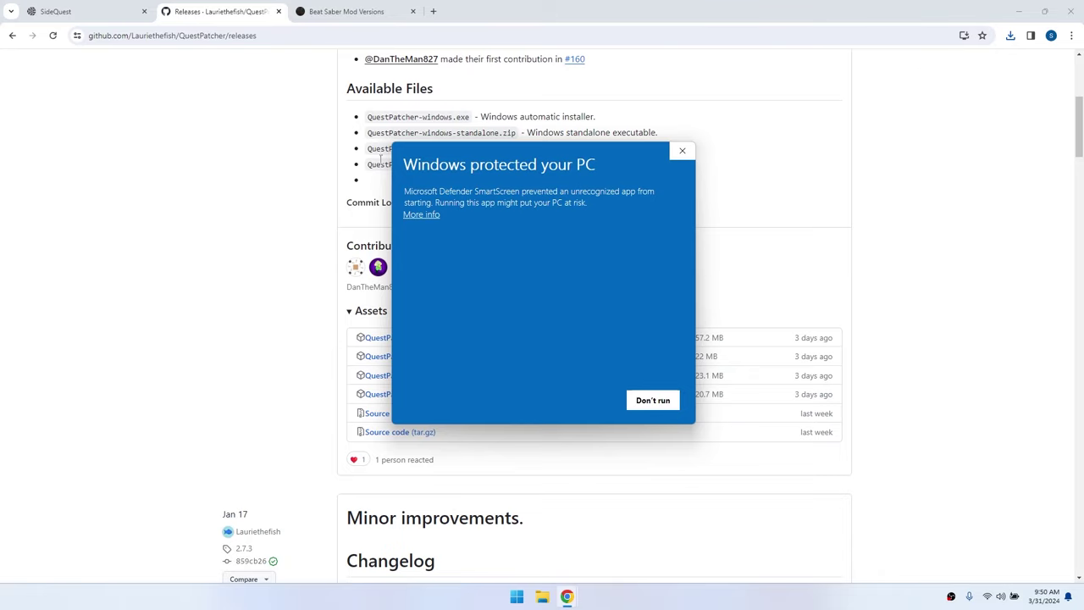
click(424, 215)
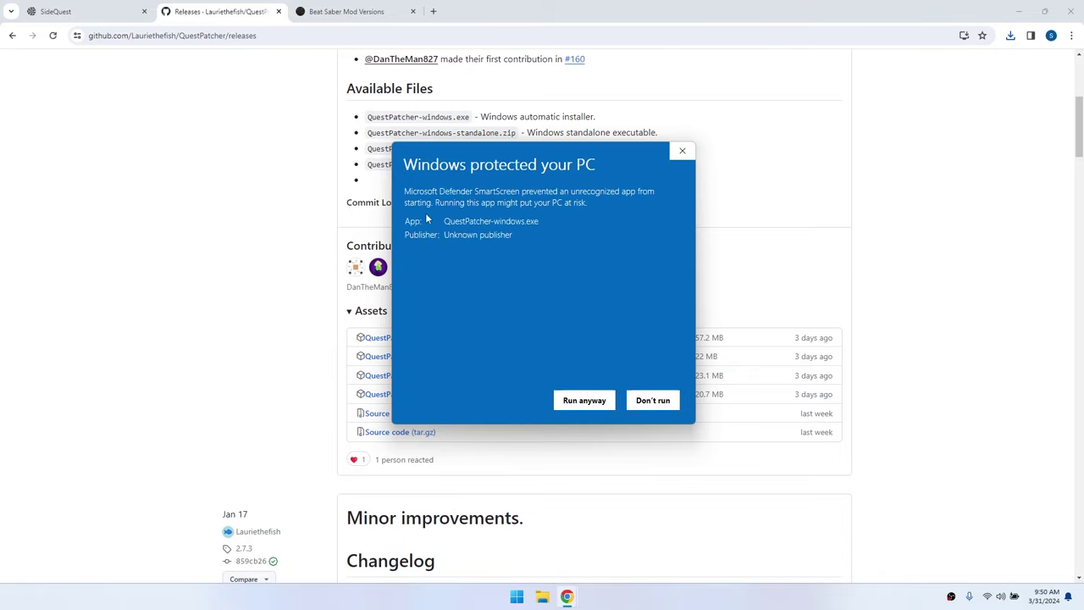
click(559, 400)
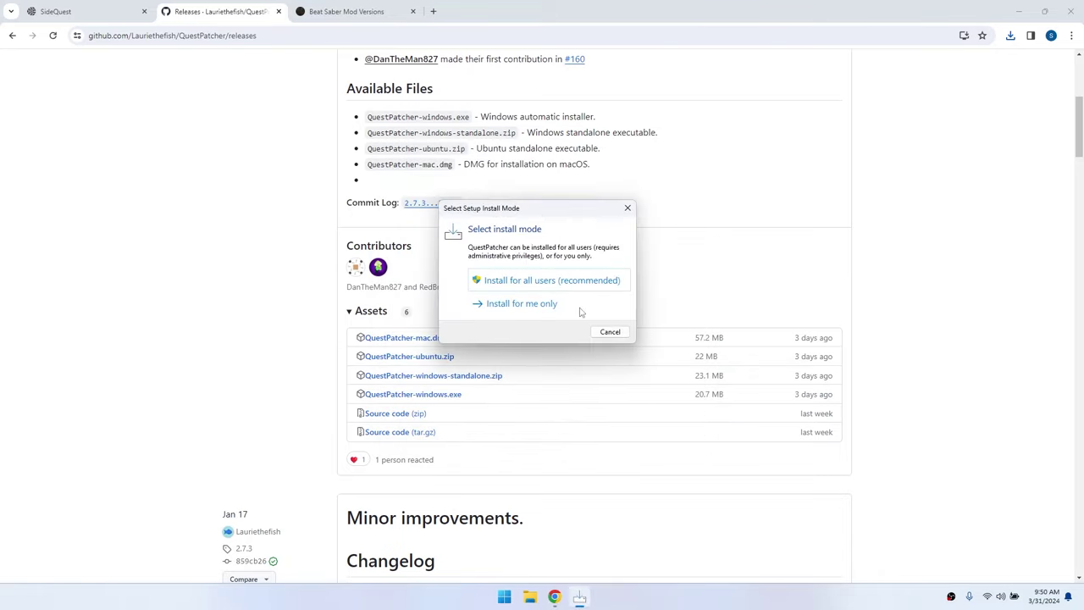
Install QuestPatcher for all users, accepting the license agreement and completing the setup wizard
click(580, 283)
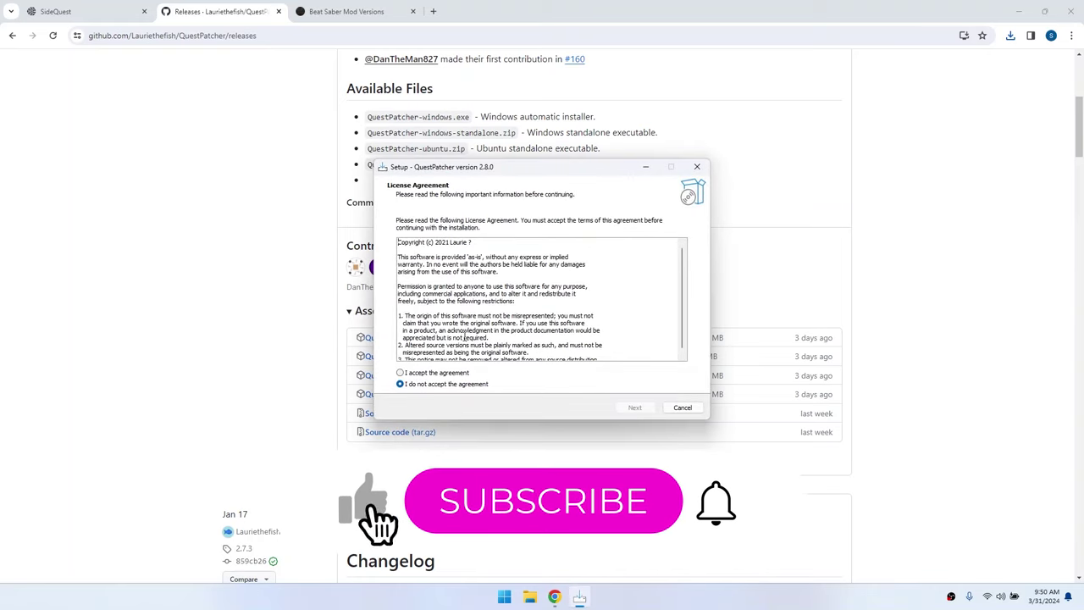
click(408, 374)
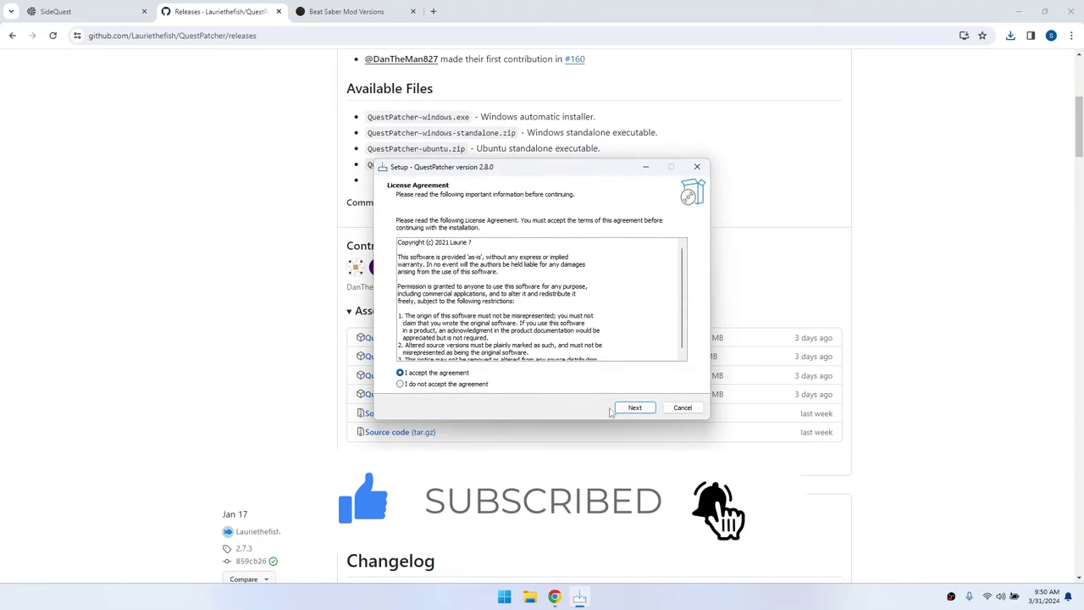
click(634, 408)
click(634, 408)
click(634, 407)
click(634, 407)
click(633, 406)
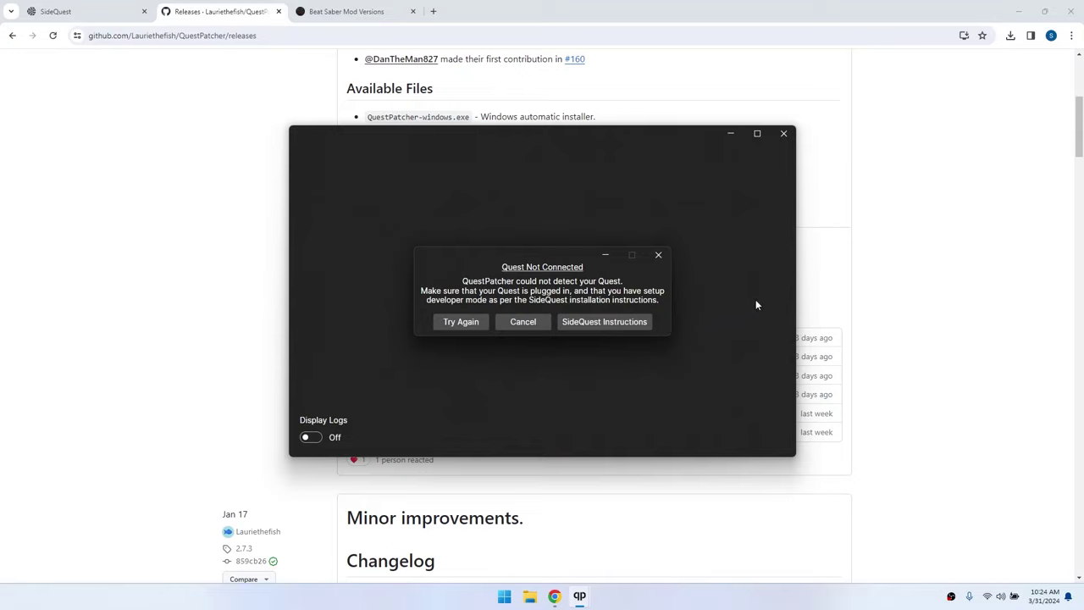
Retry the Quest connection in QuestPatcher and patch Beat Saber with the Scotland2 modloader
click(455, 323)
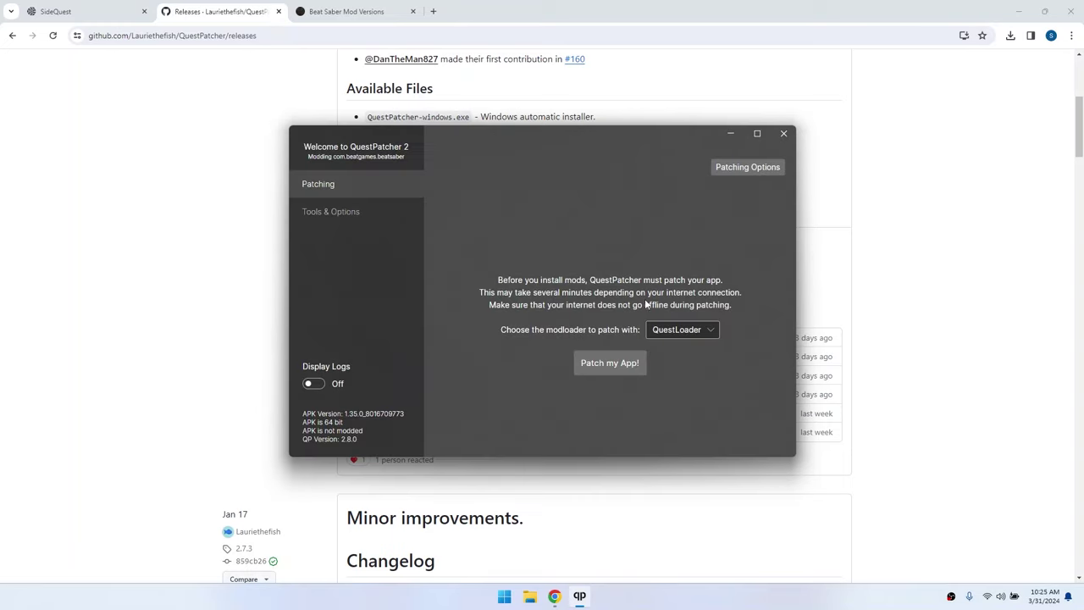
click(689, 335)
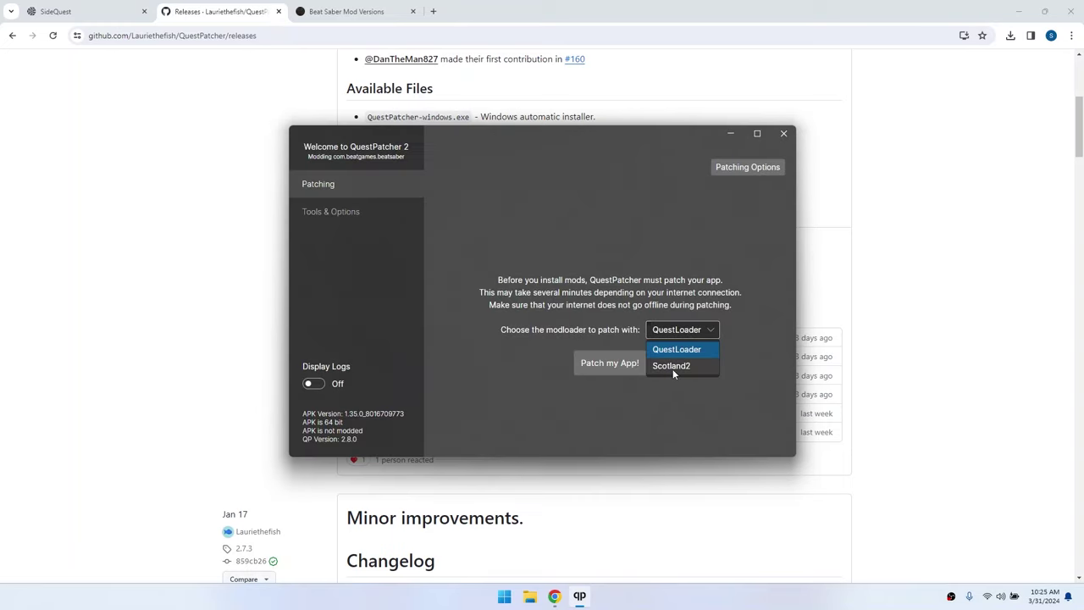
click(673, 366)
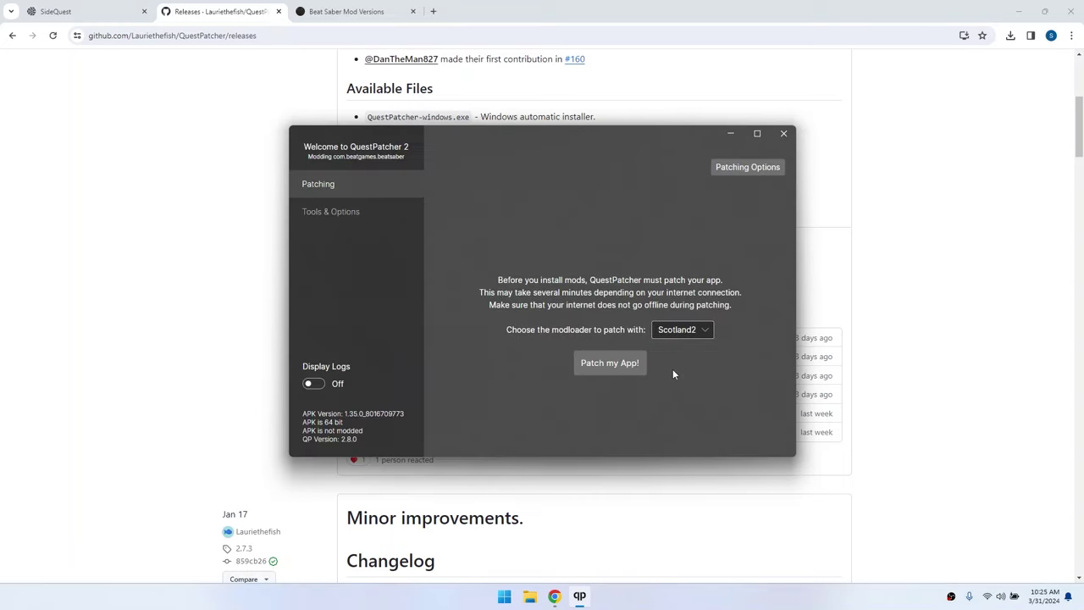
click(601, 363)
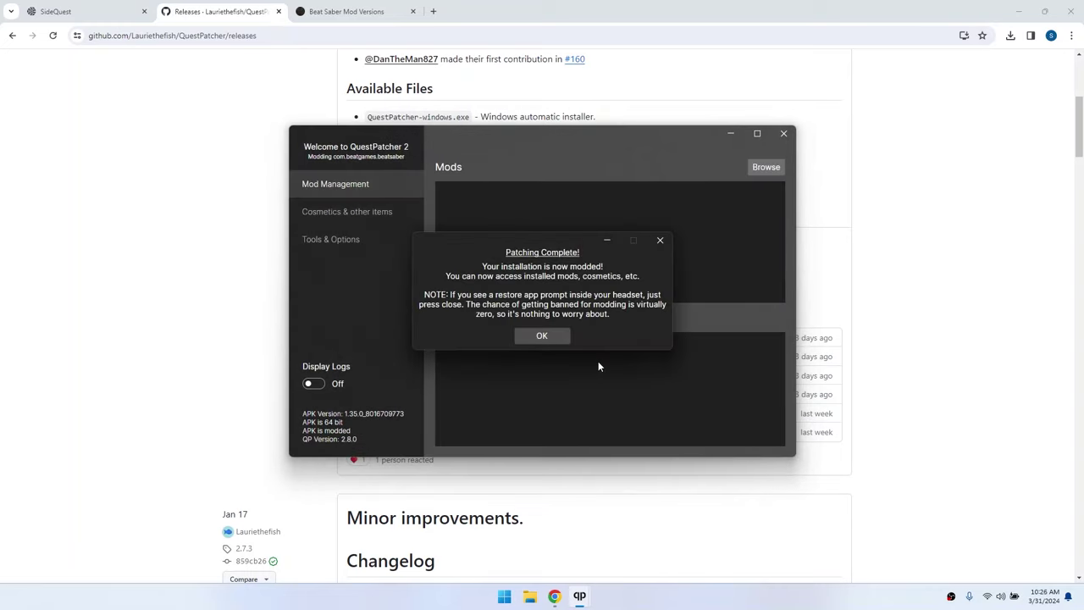
click(542, 335)
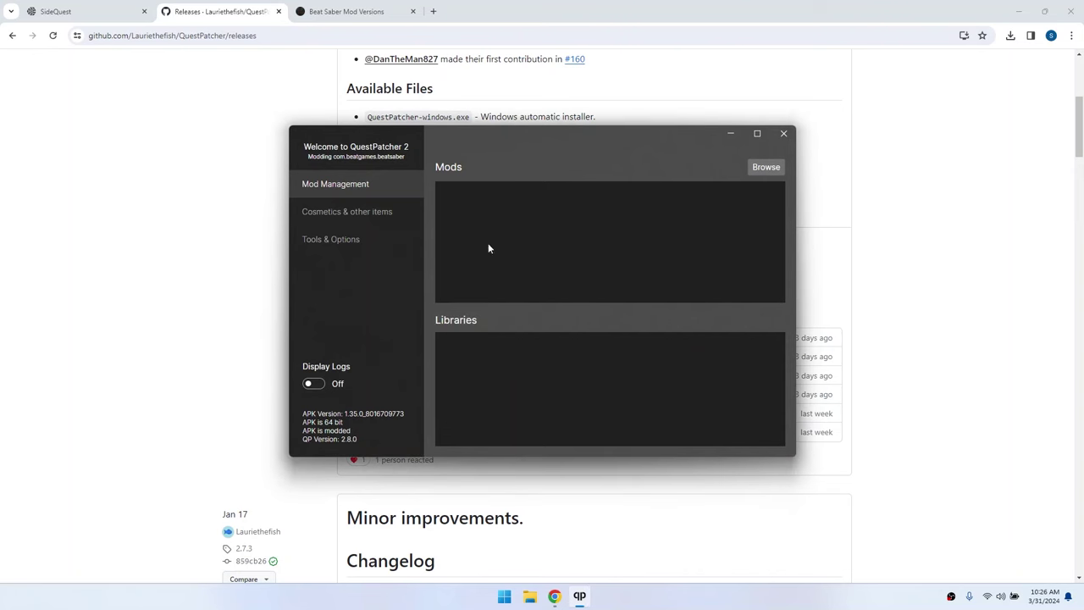
click(371, 7)
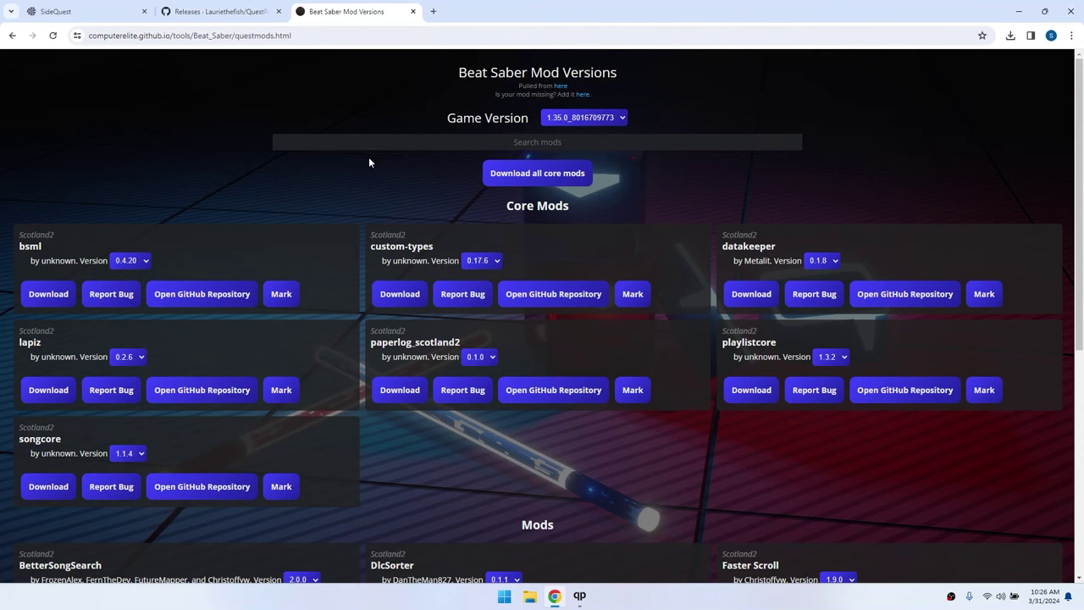
click(525, 174)
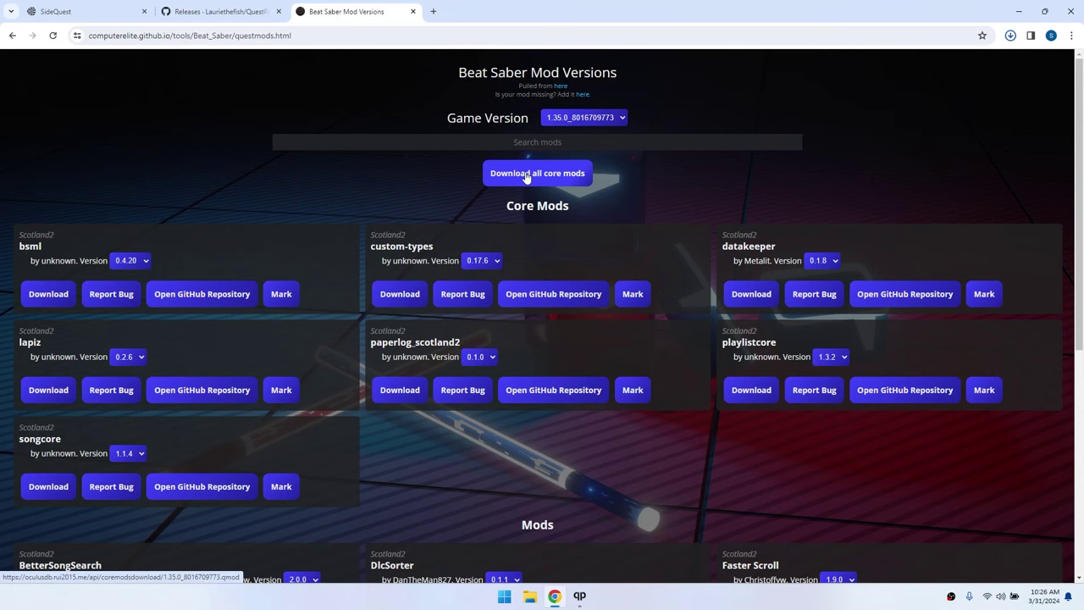
scroll(475, 279, down, 2)
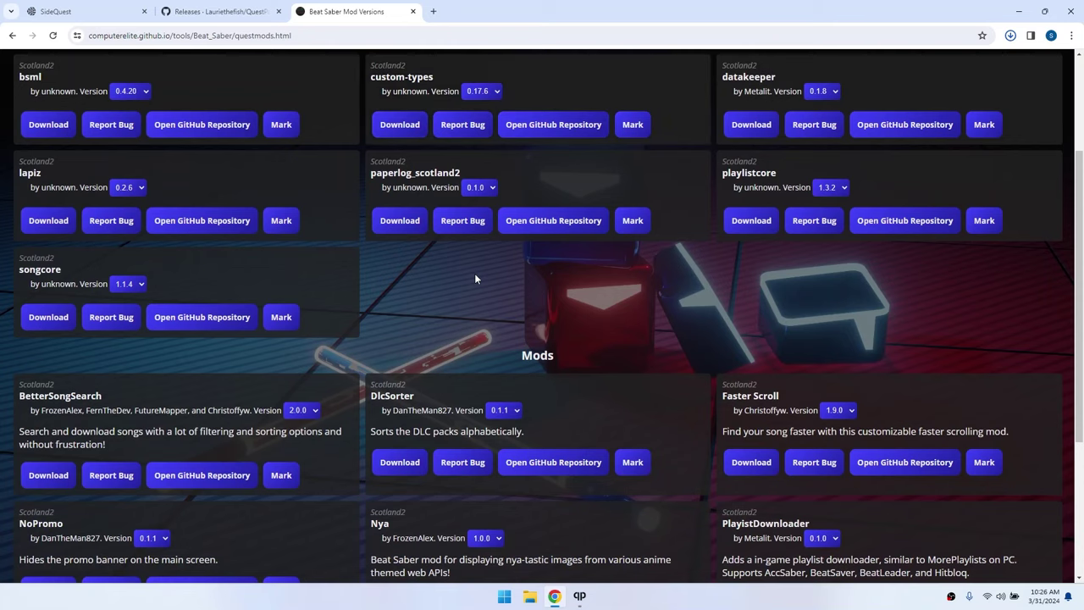
scroll(475, 279, down, 1)
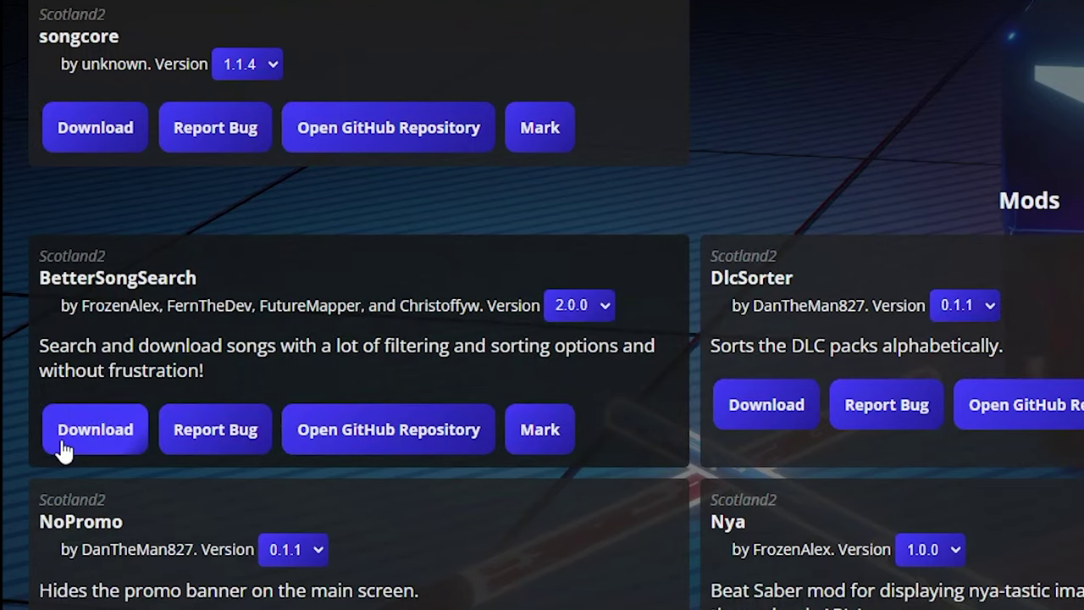
click(62, 442)
Switch to QuestPatcher and add BetterSongSearch.qmod and OculusDB_CoreMods.qmod from the Downloads folder as mods
click(578, 596)
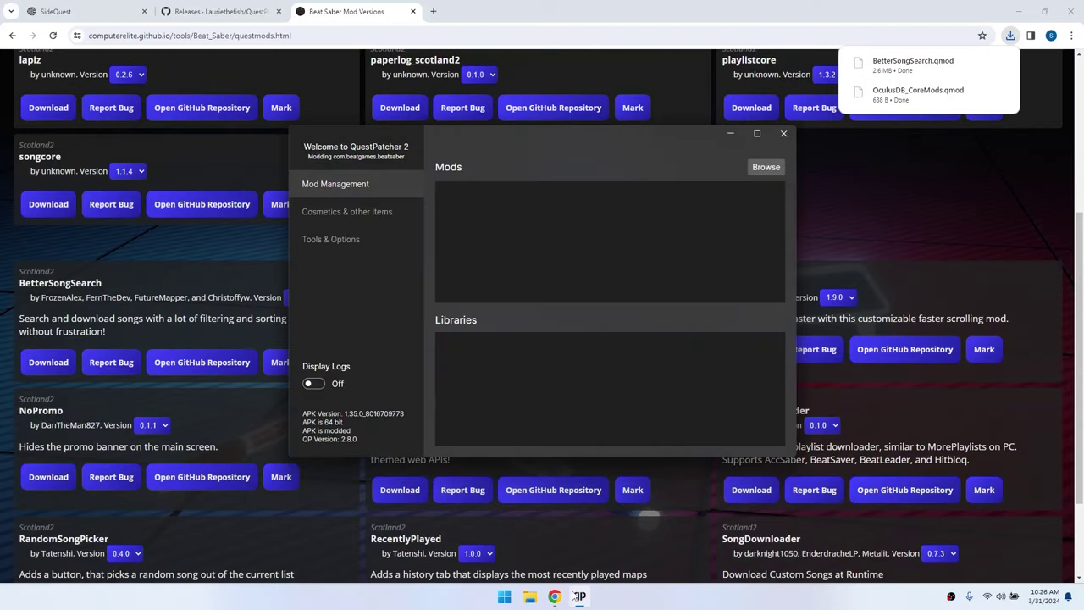
click(765, 167)
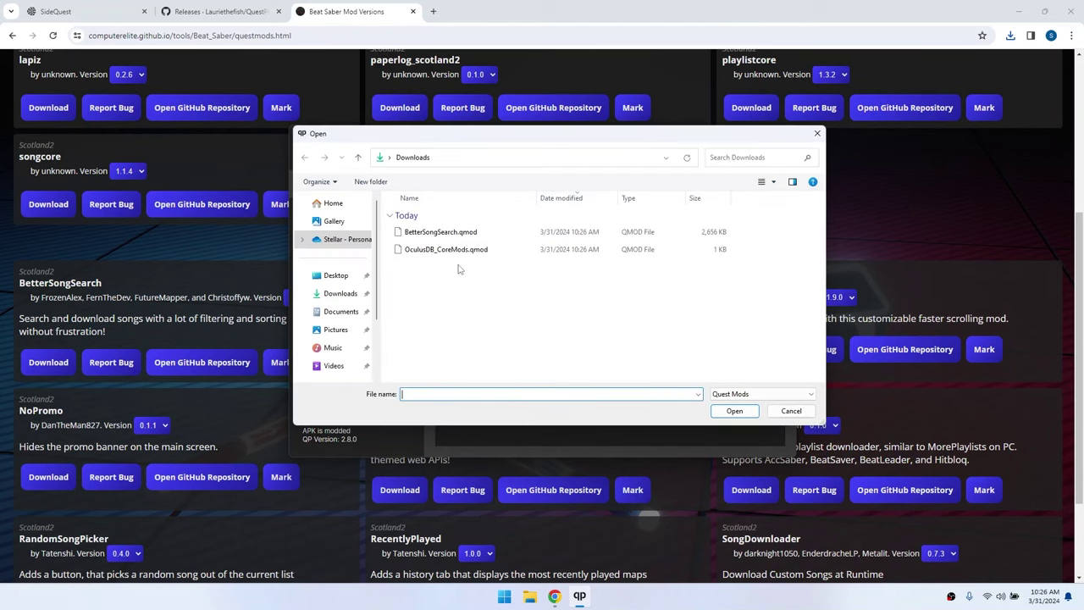
drag(458, 268, 442, 220)
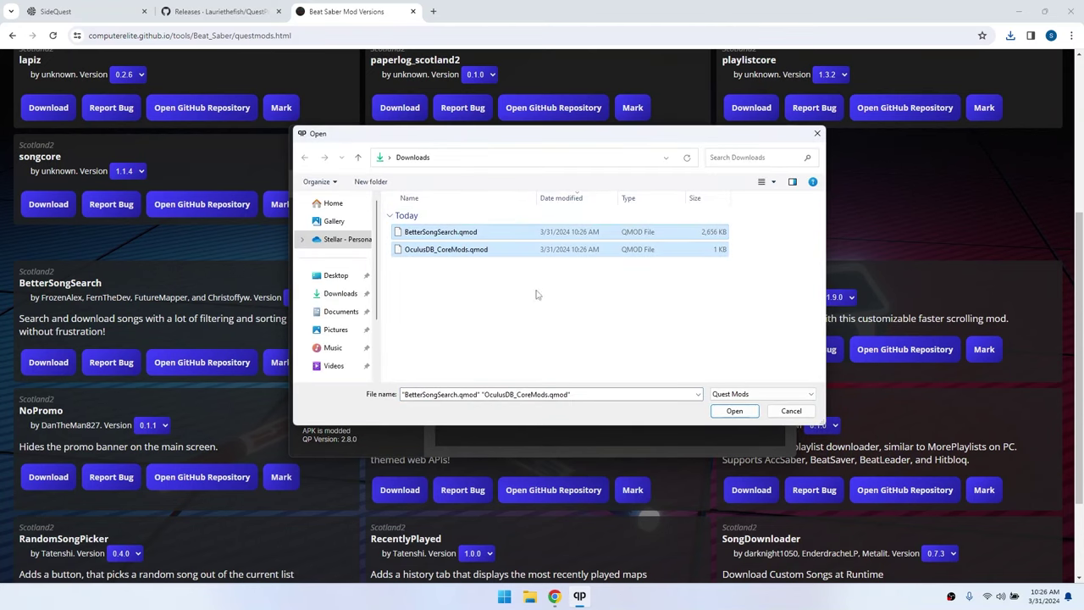
click(734, 411)
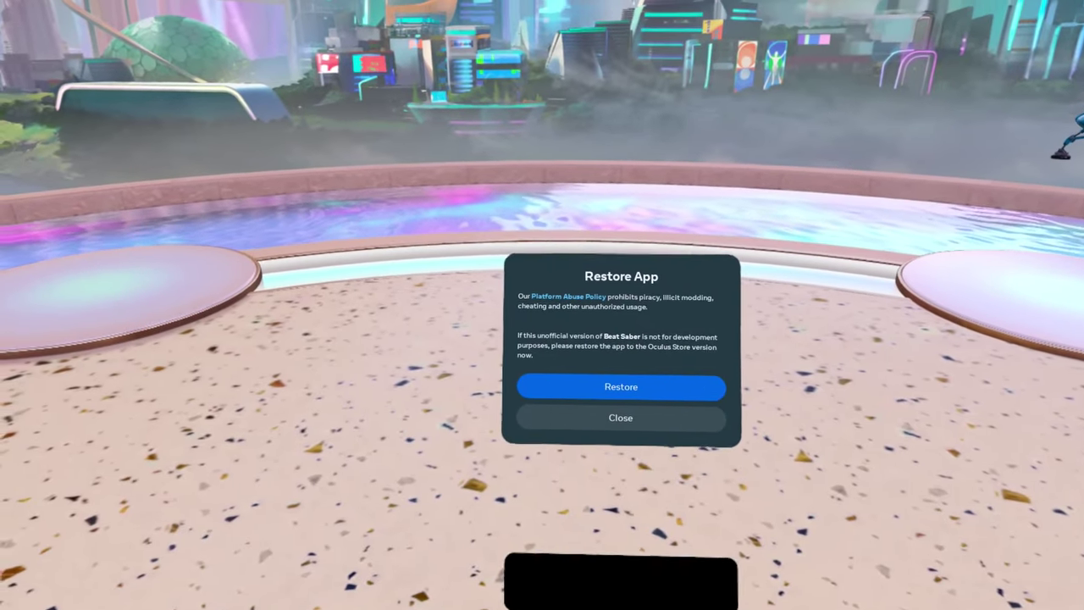
Dismiss the Restore App prompt in the headset and open the modded Beat Saber without restoring it
click(623, 419)
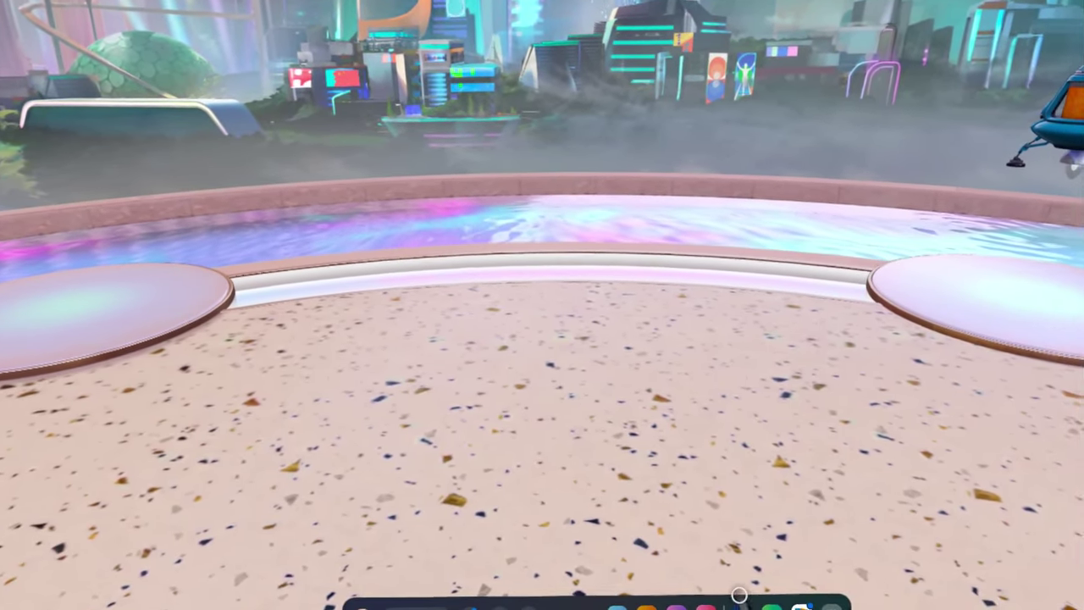
click(738, 603)
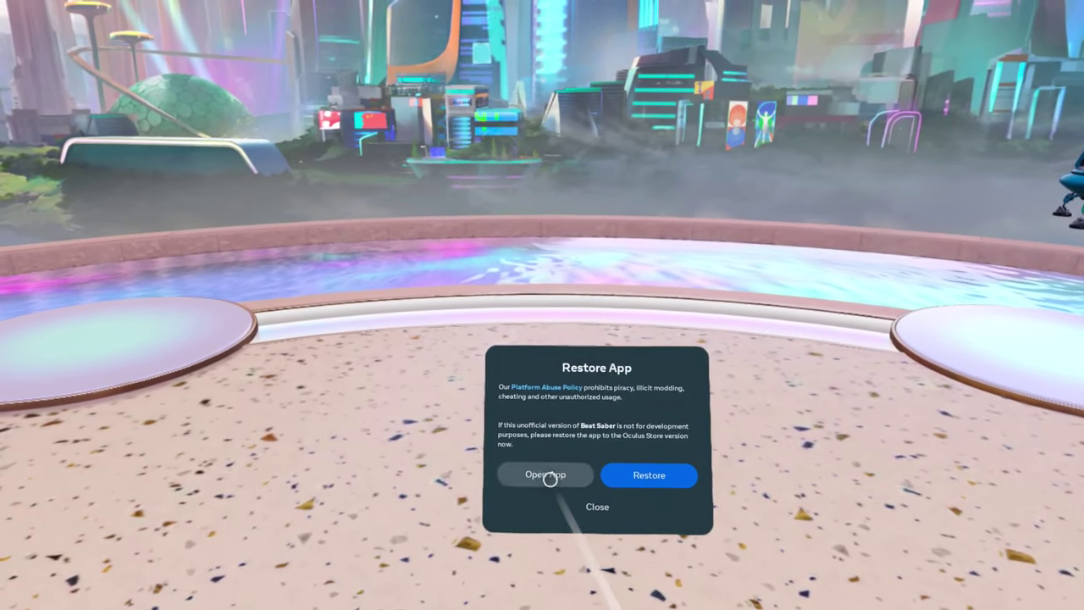
click(542, 467)
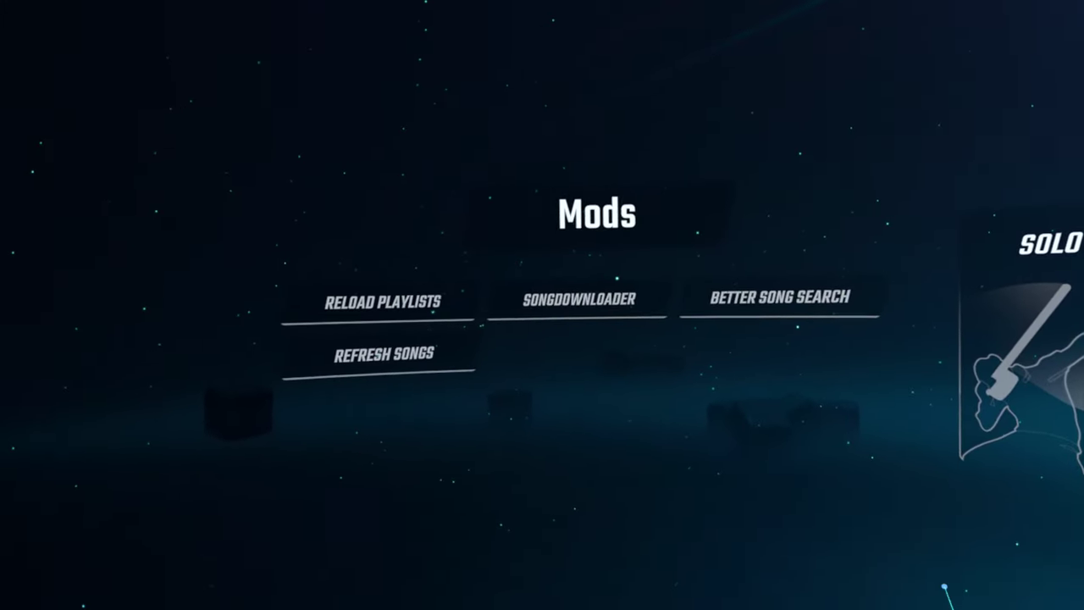
View the SongDownloader mod's song list in Beat Saber, return to the main menu and open Better Song Search
click(576, 310)
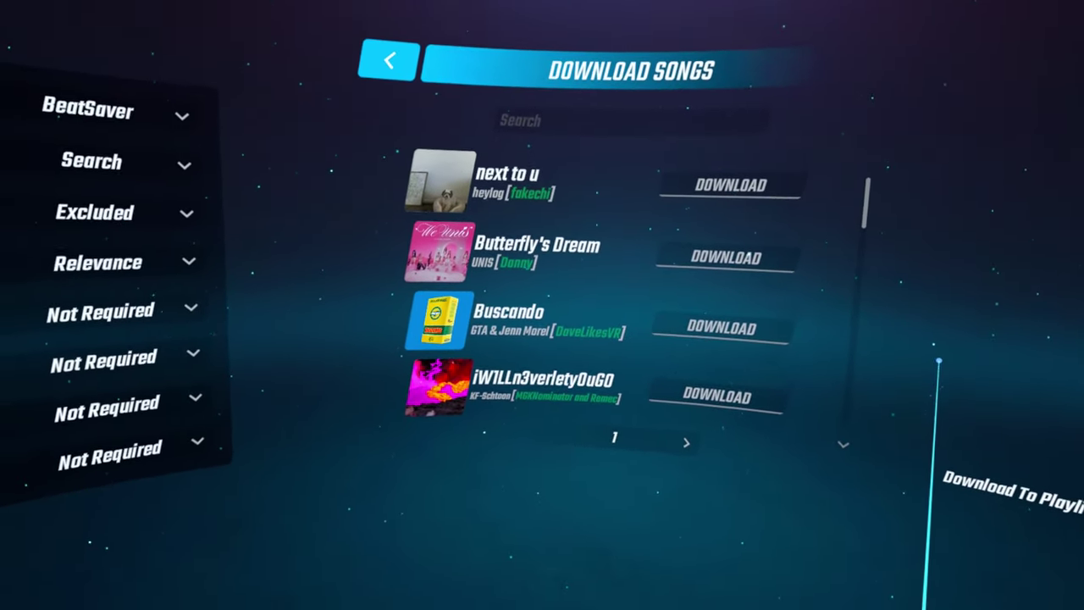
click(388, 60)
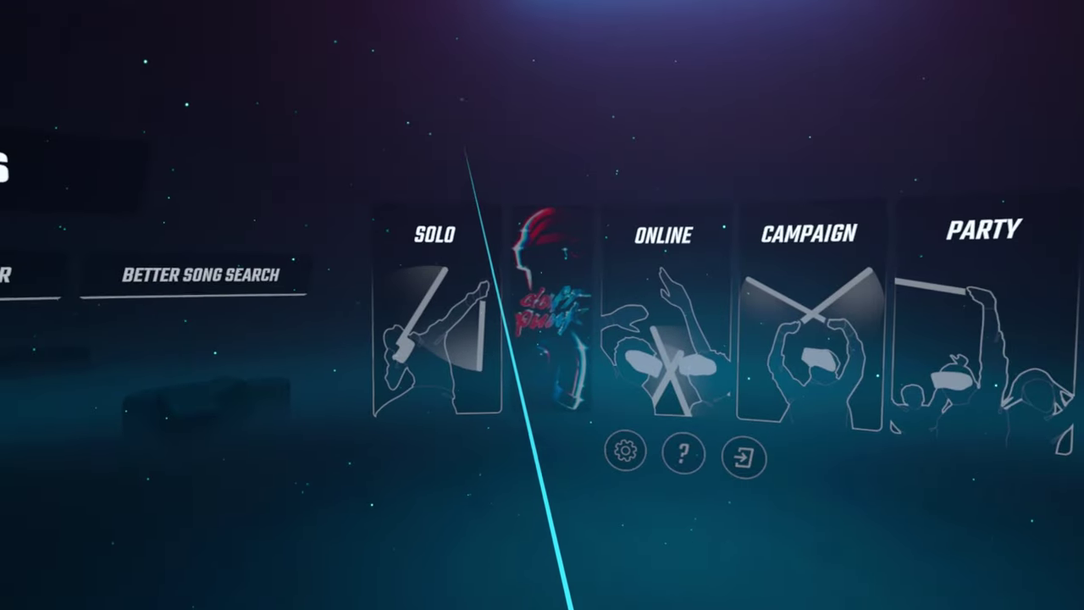
click(518, 291)
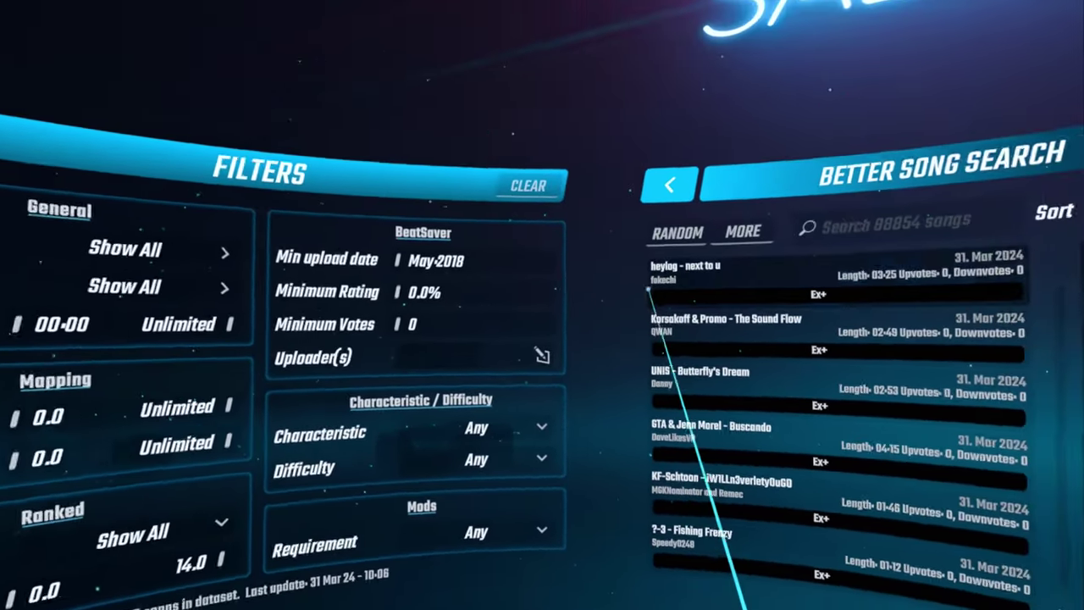
Sort the Better Song Search results by Best rated
click(647, 290)
click(751, 273)
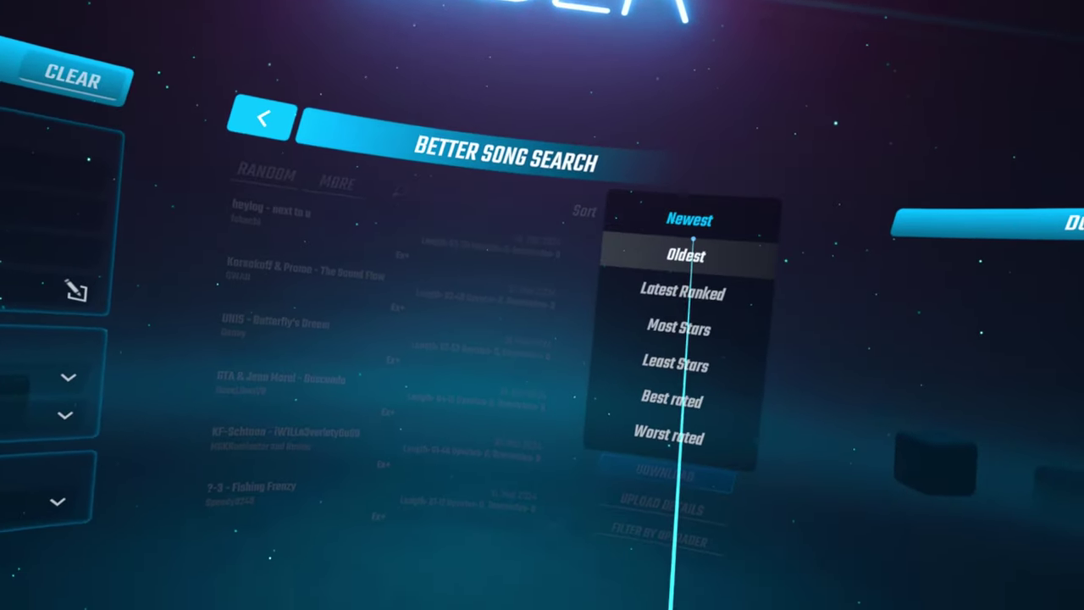
click(677, 361)
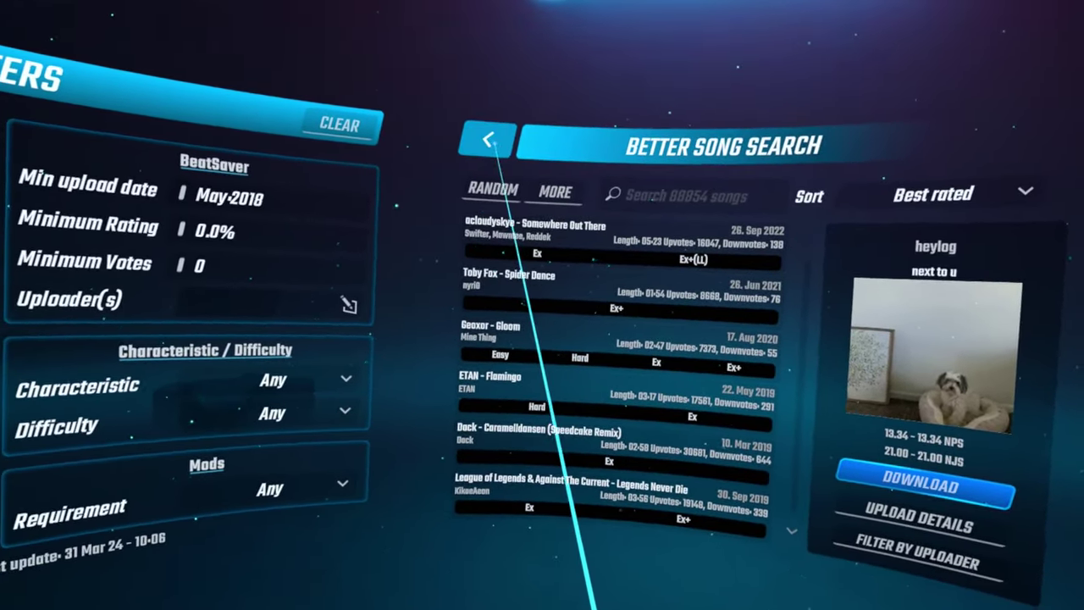
Leave Better Song Search, enter Solo mode and open the Interscope Mixtape music pack
click(482, 109)
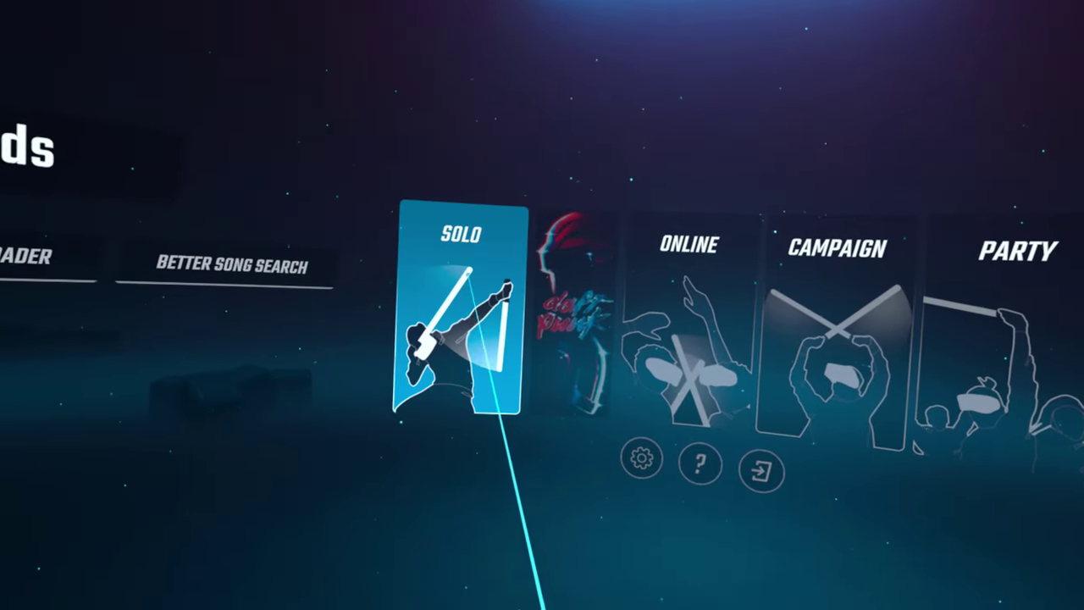
click(649, 308)
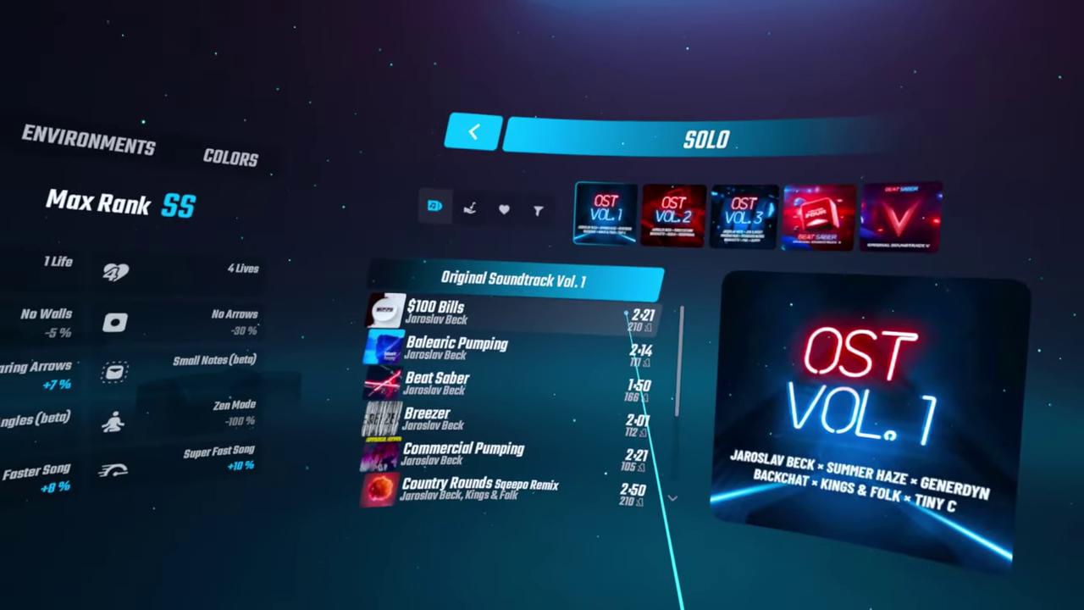
mouse_move(860, 212)
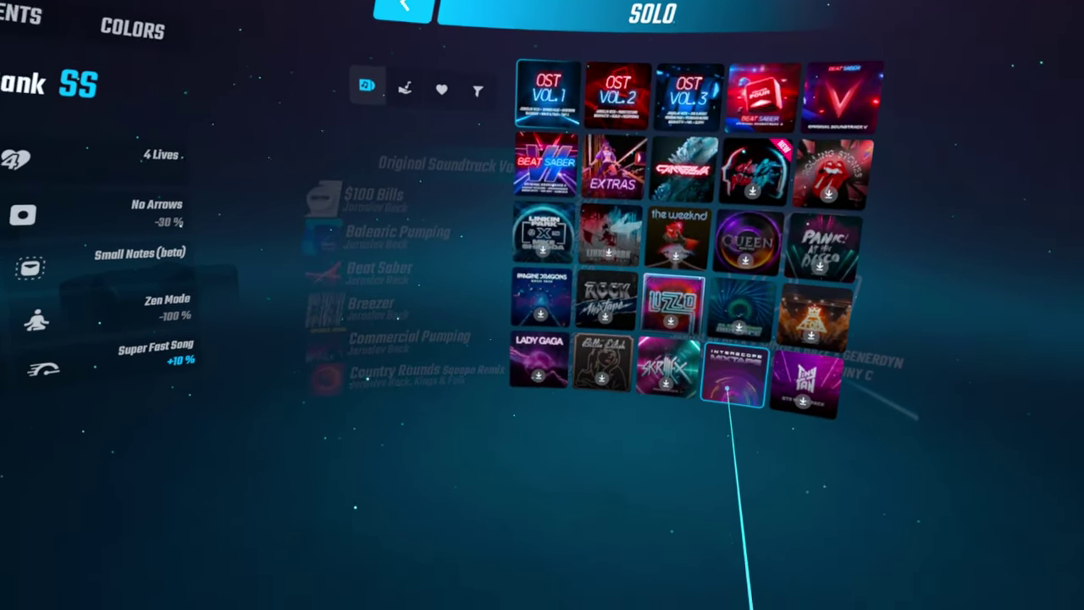
click(735, 474)
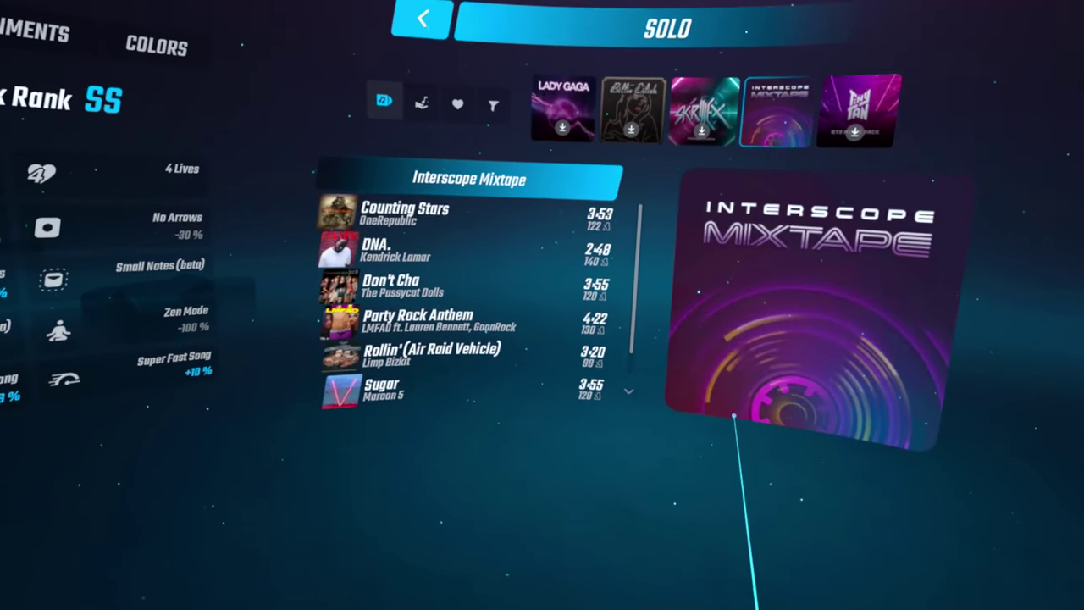
Look through the Interscope Mixtape songs by selecting Counting Stars, DNA. and Rollin' (Air Raid Vehicle) in turn
click(500, 216)
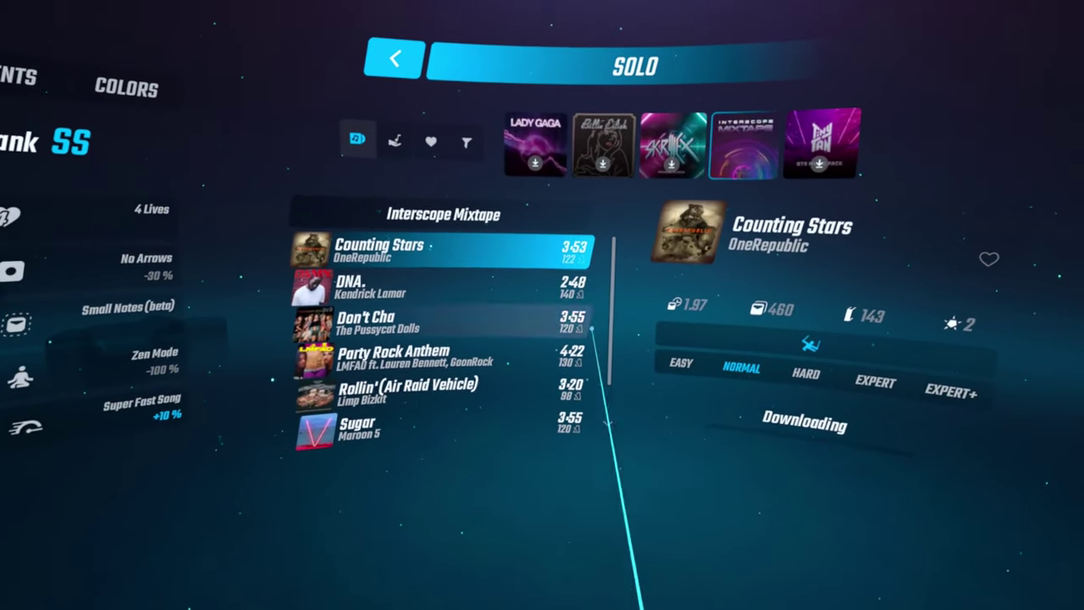
click(442, 281)
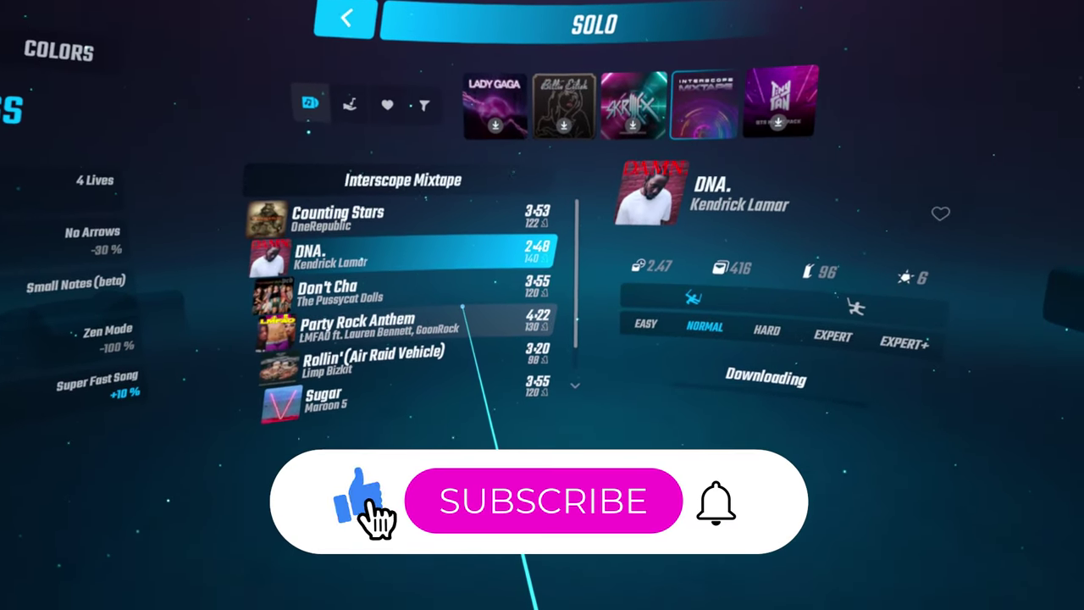
click(500, 351)
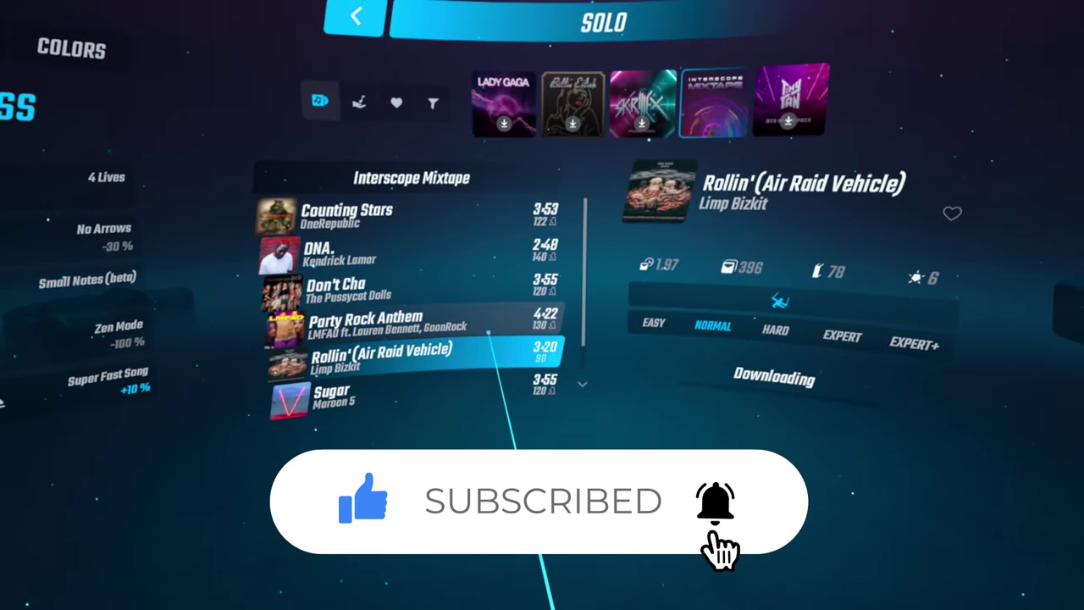